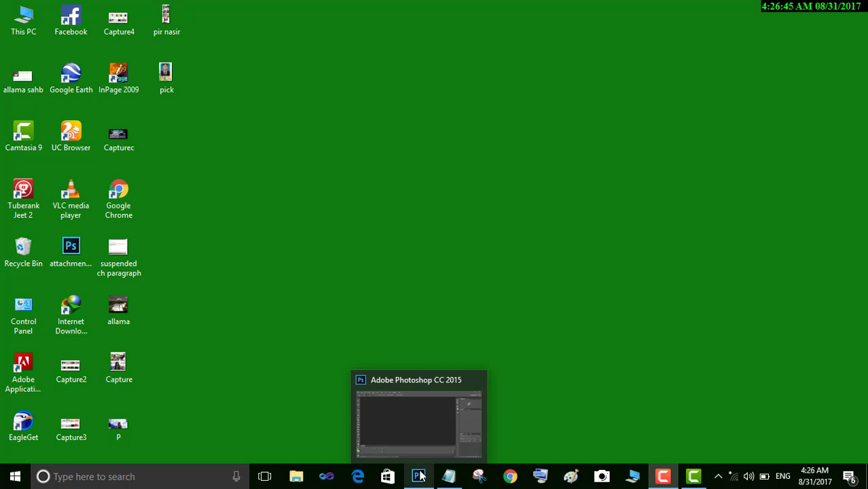
Switch to Photoshop and open the image pick from the Desktop folder.
click(419, 477)
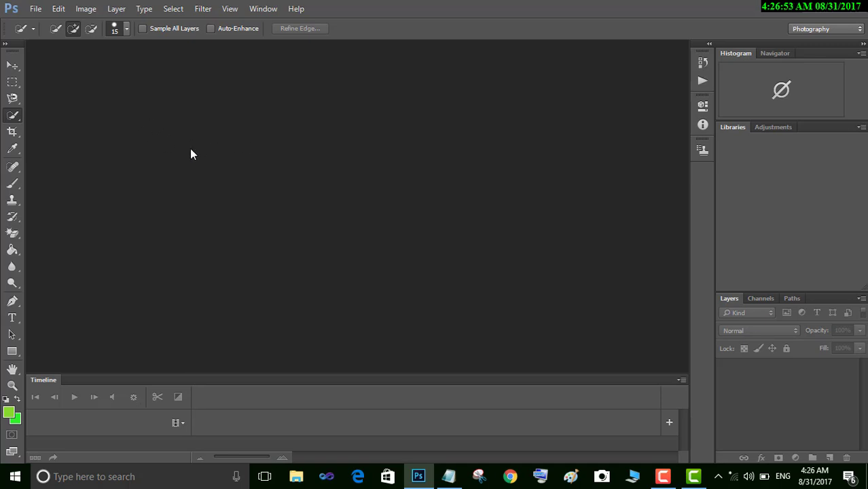
click(33, 9)
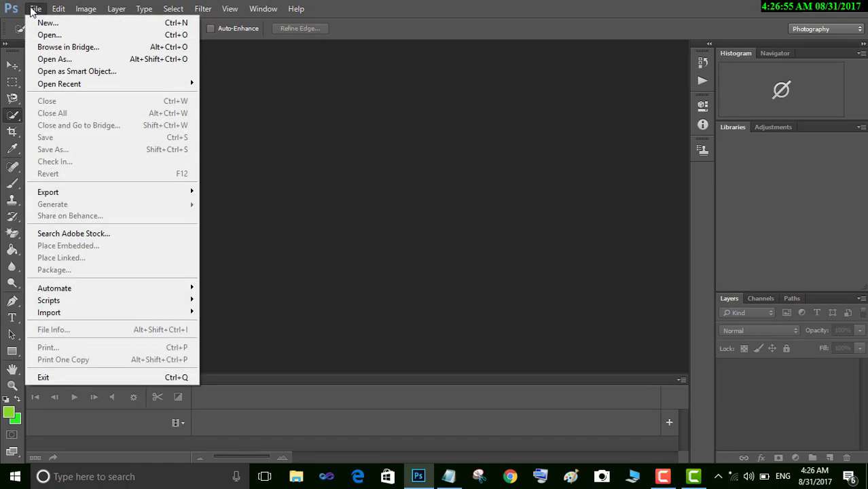
click(41, 35)
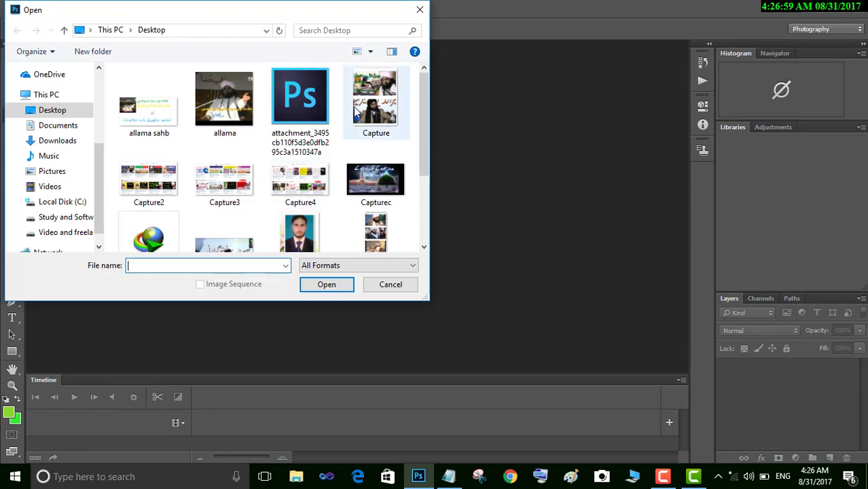
click(309, 241)
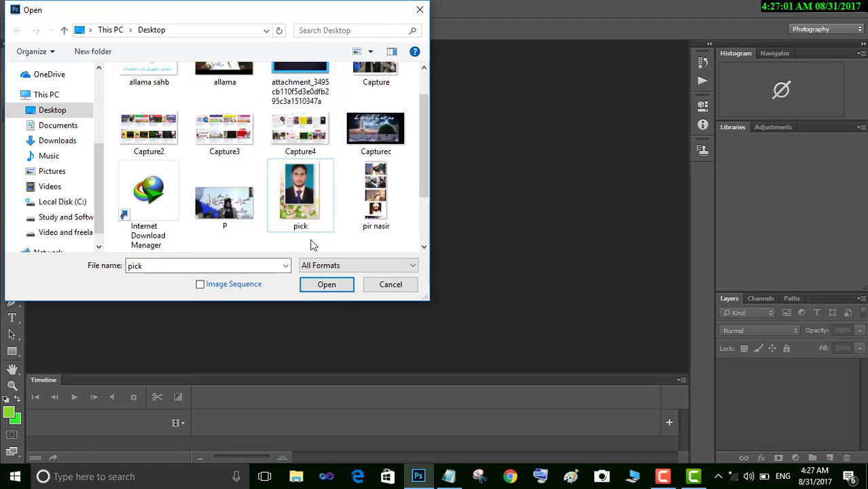
double_click(298, 207)
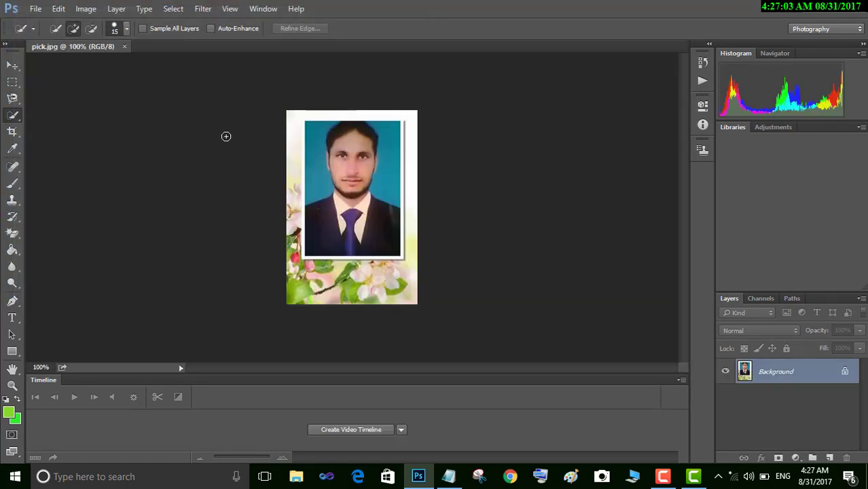
Select the man's suit, face and hair in the framed portrait with the Quick Selection Tool.
right_click(14, 112)
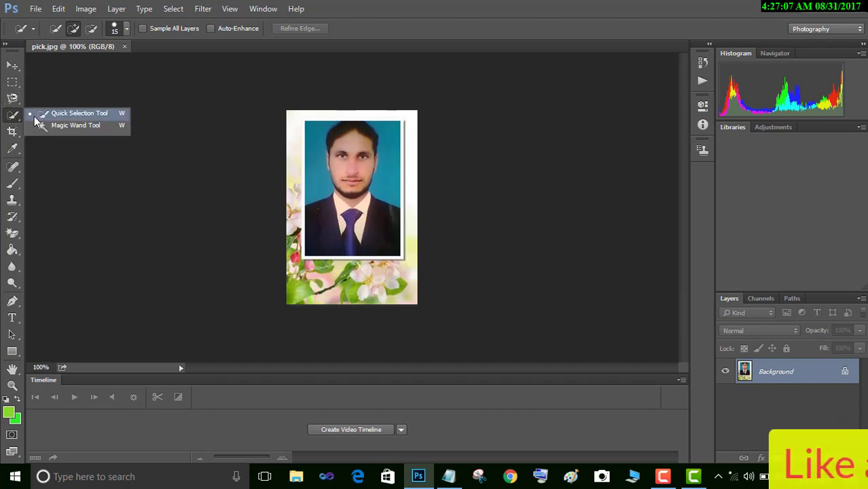
click(41, 114)
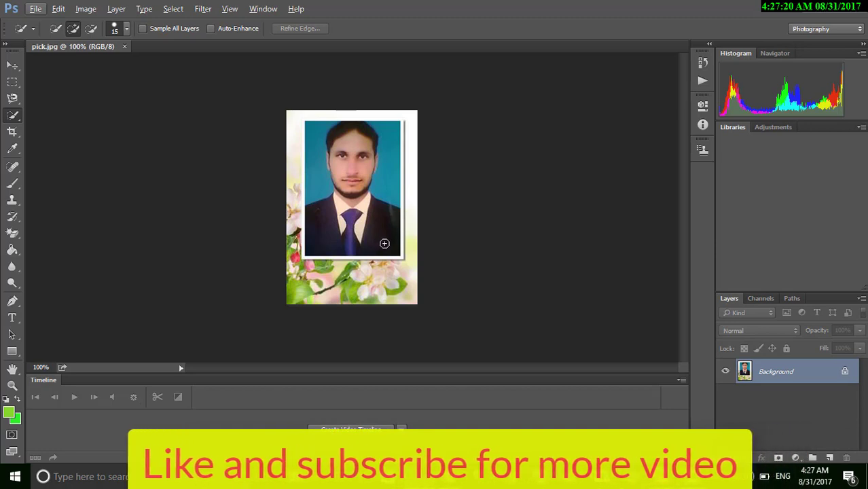
click(375, 237)
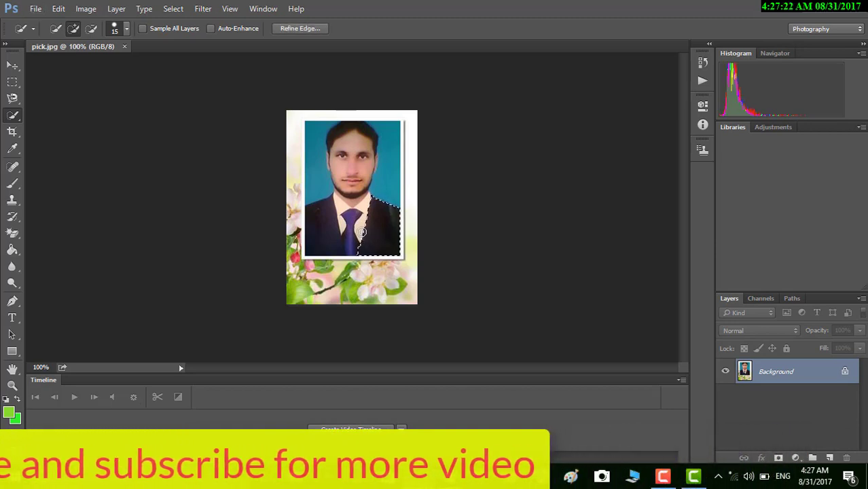
mouse_move(348, 224)
mouse_down()
mouse_move(341, 219)
mouse_move(351, 205)
mouse_move(348, 168)
mouse_move(367, 130)
mouse_move(360, 156)
mouse_up()
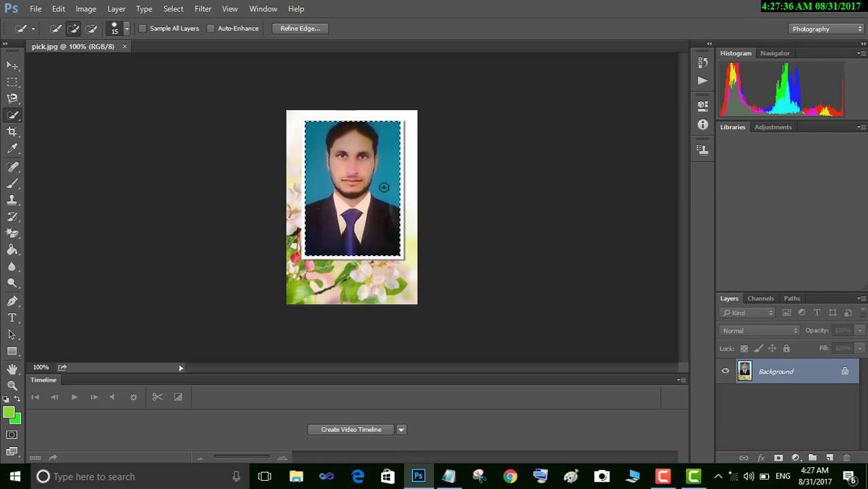
Subtract the blue background on both sides of the man from the selection, leaving only his head and suit selected.
key(alt)
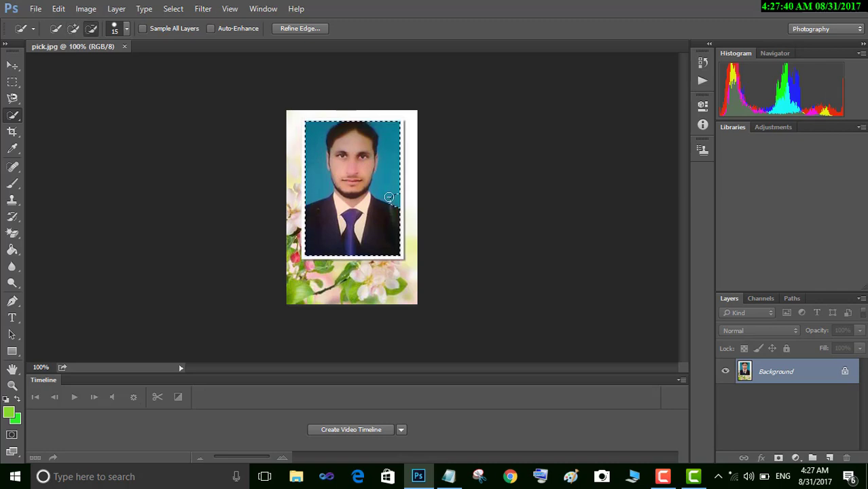
alt+click(388, 197)
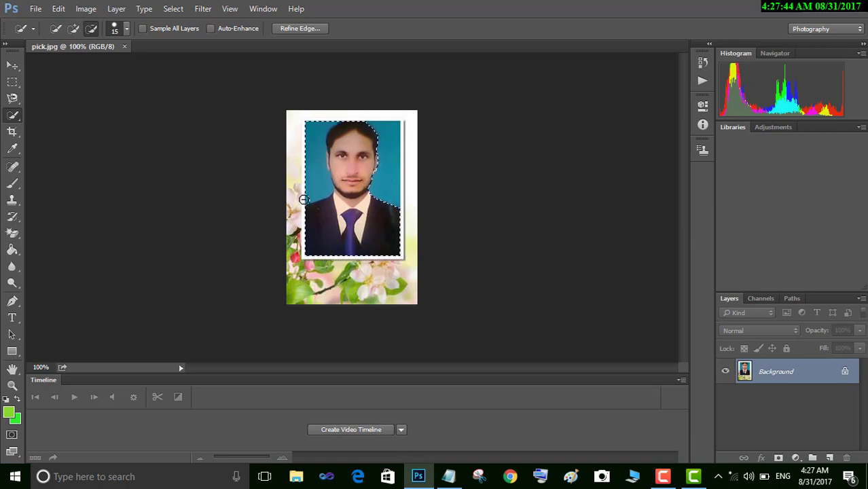
alt+click(310, 199)
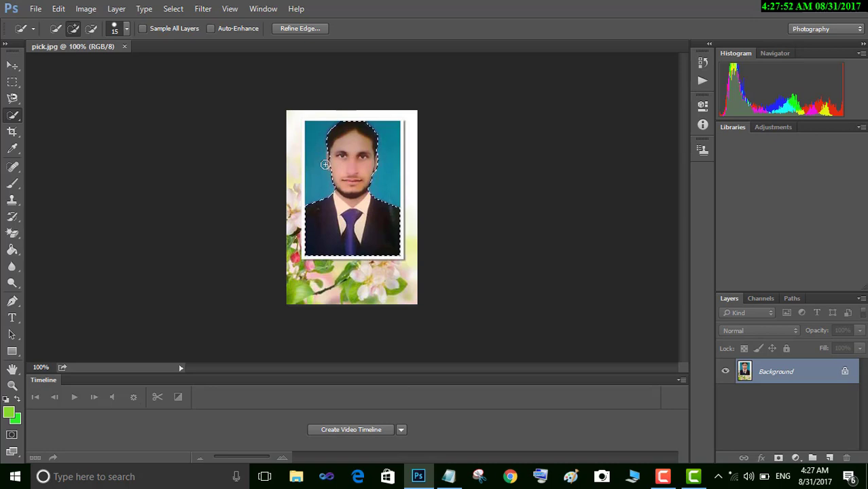
click(325, 164)
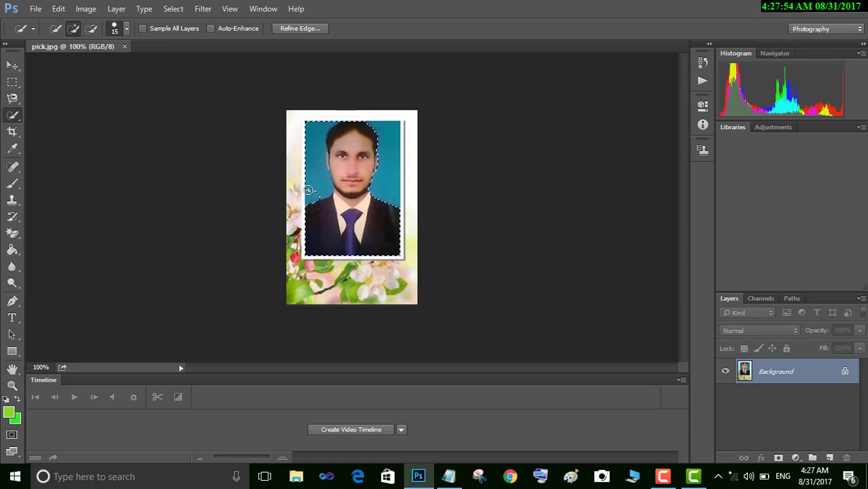
alt+click(308, 190)
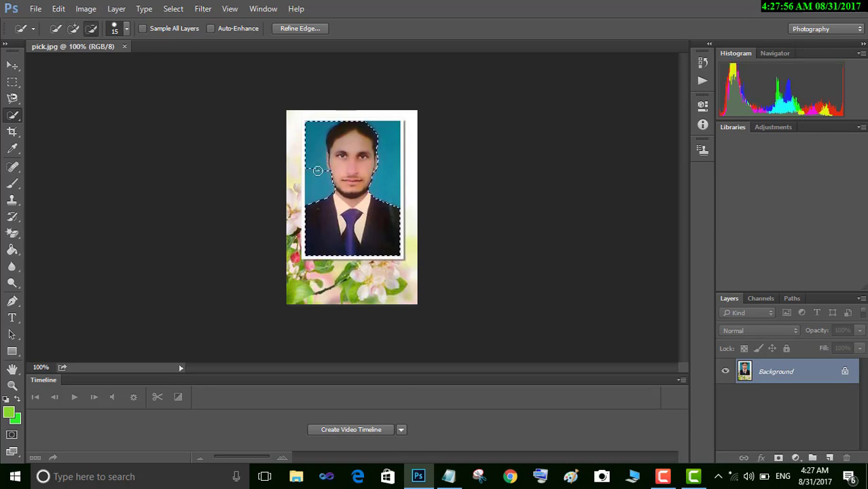
alt+click(319, 171)
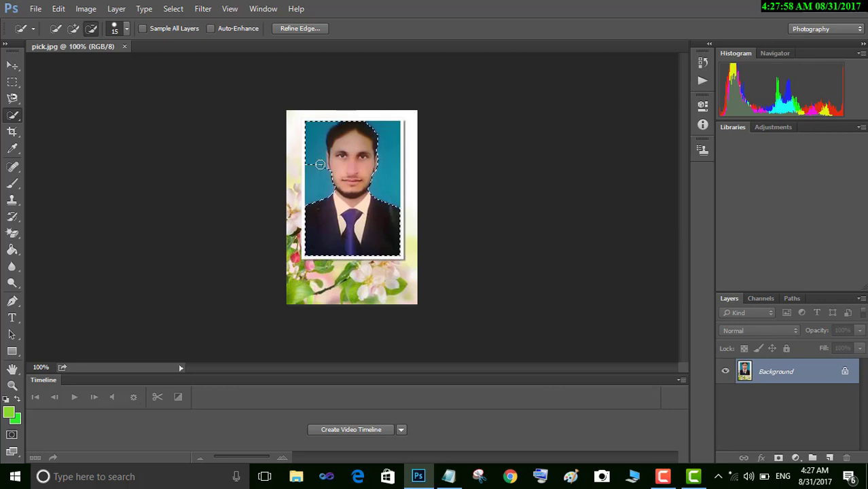
alt+click(319, 164)
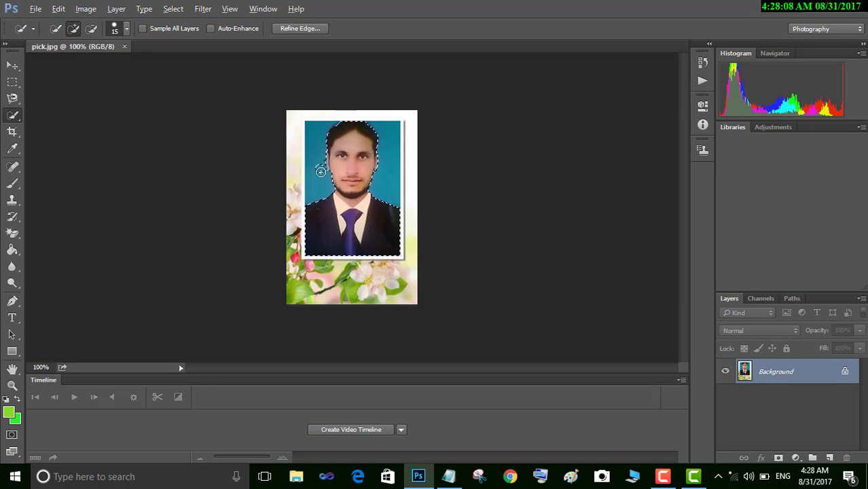
key(alt)
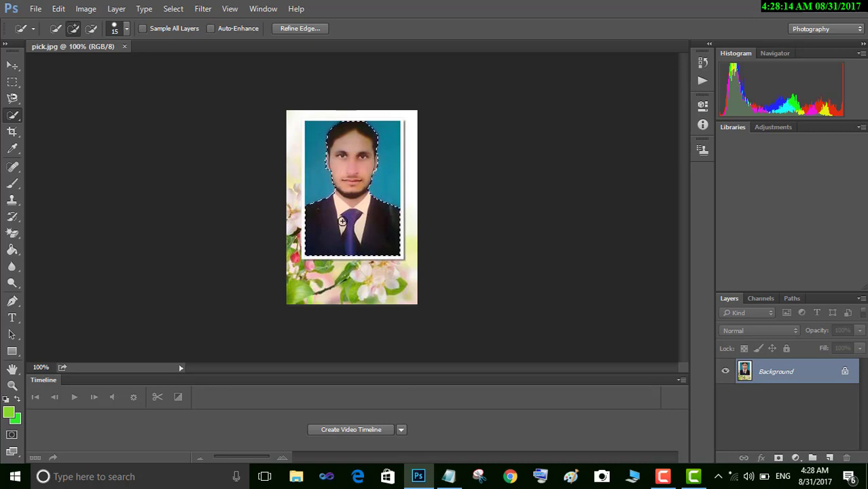
Refine the selection's edge with Smooth set to 35, previewing it On Layers, and apply it with output to Selection.
click(176, 10)
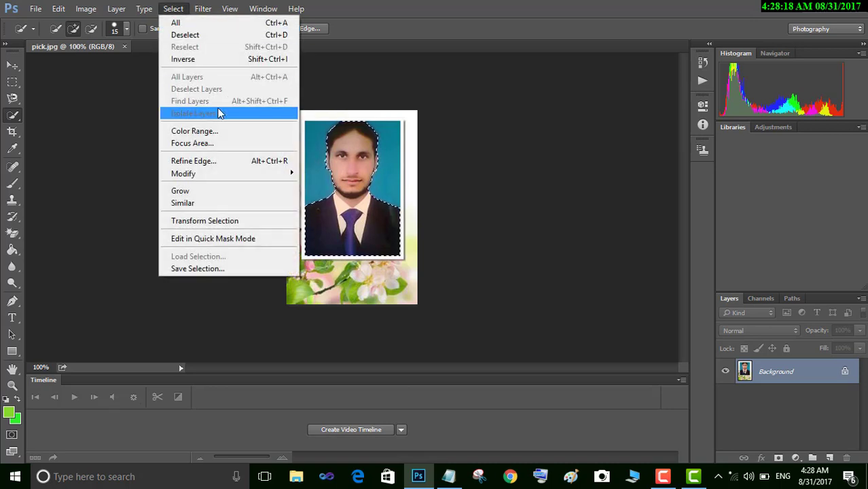
click(263, 164)
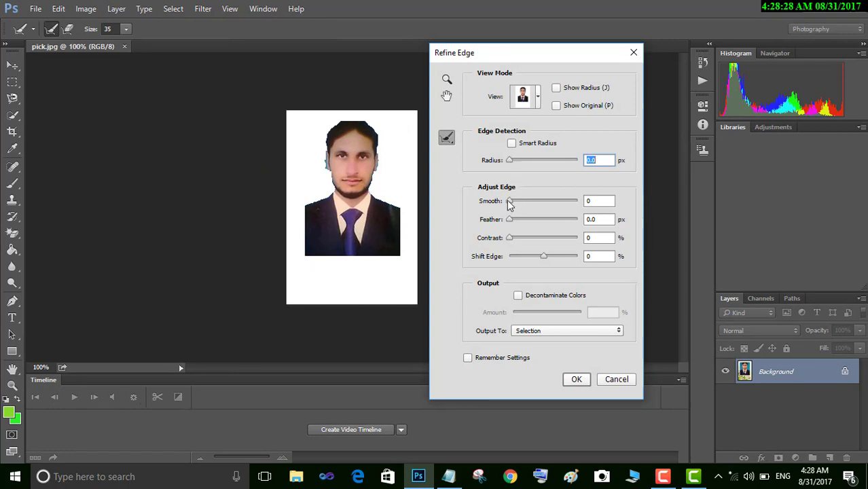
drag(509, 206, 525, 205)
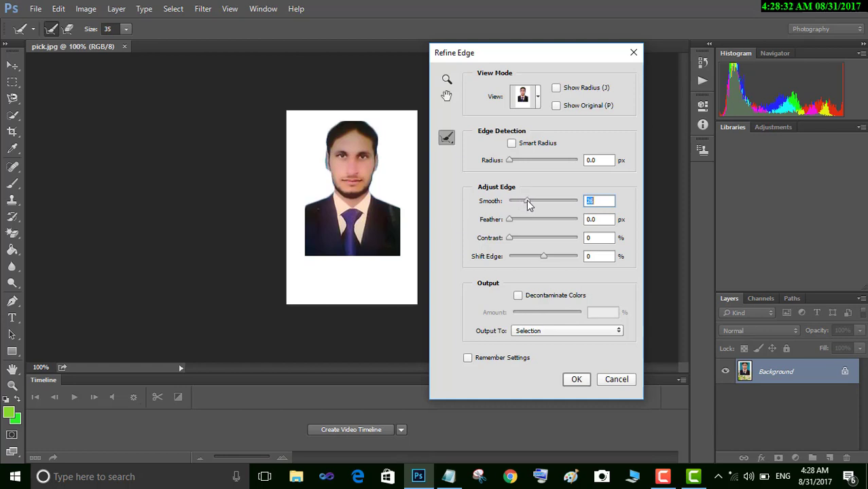
drag(528, 201, 533, 203)
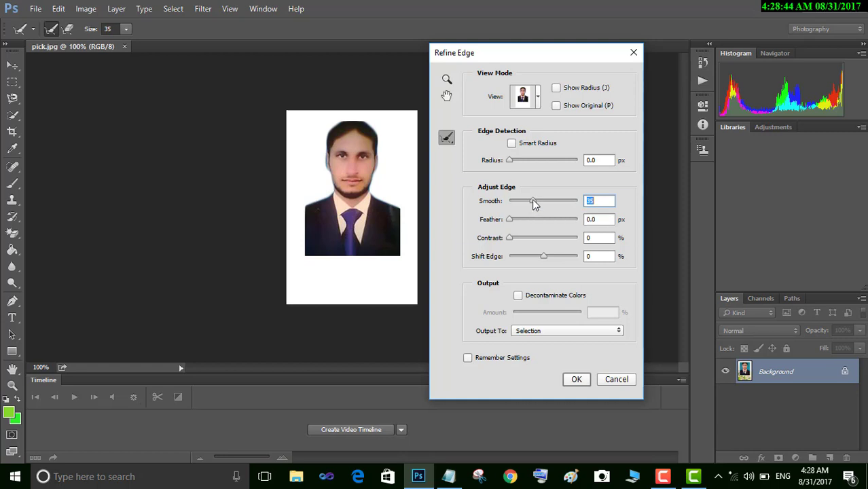
click(540, 98)
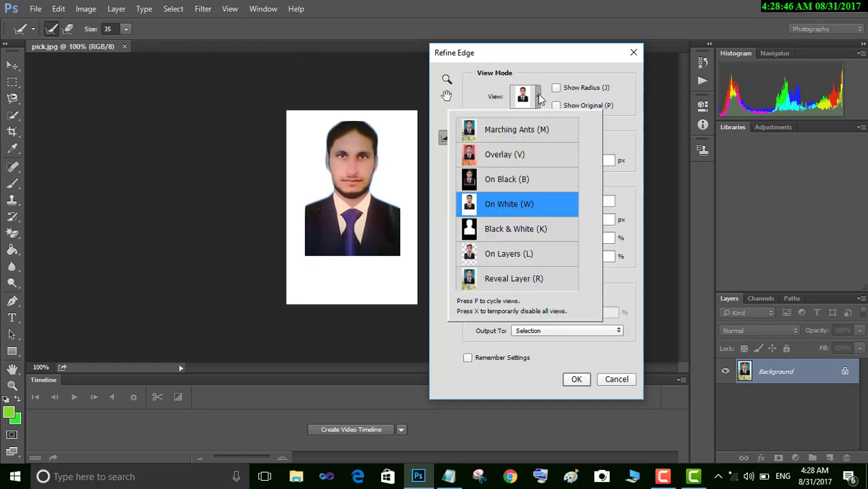
click(482, 254)
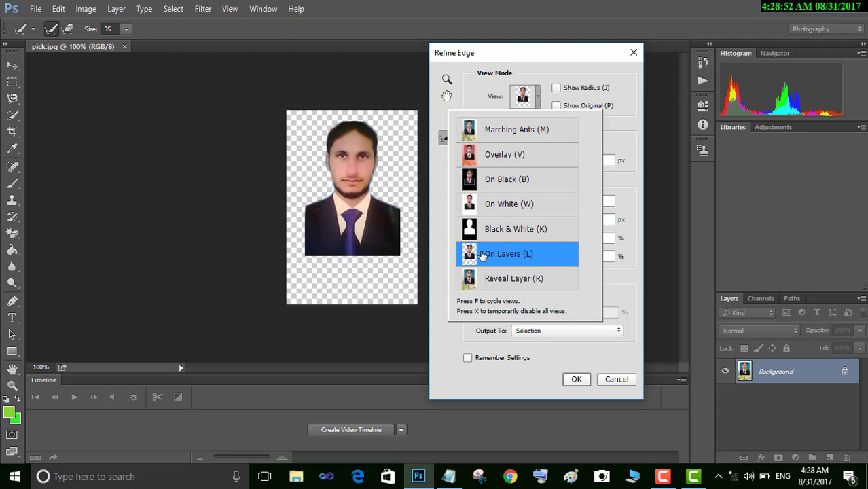
click(575, 379)
click(574, 379)
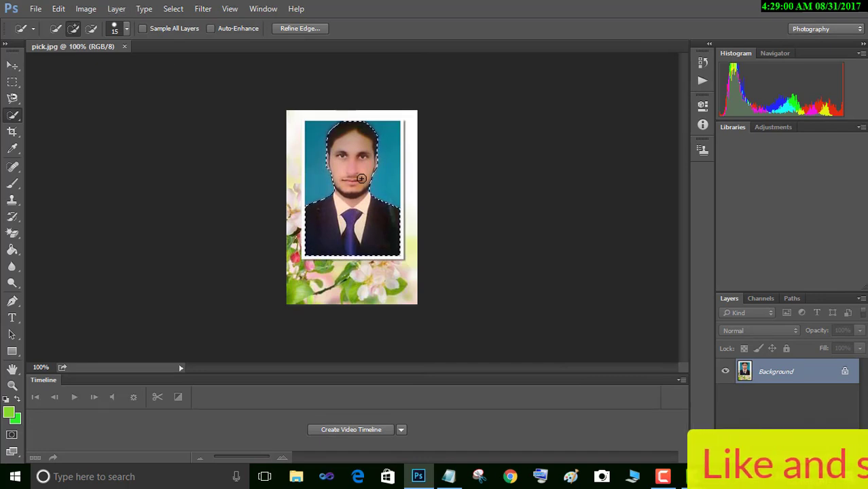
Copy the selected man to the clipboard.
click(33, 10)
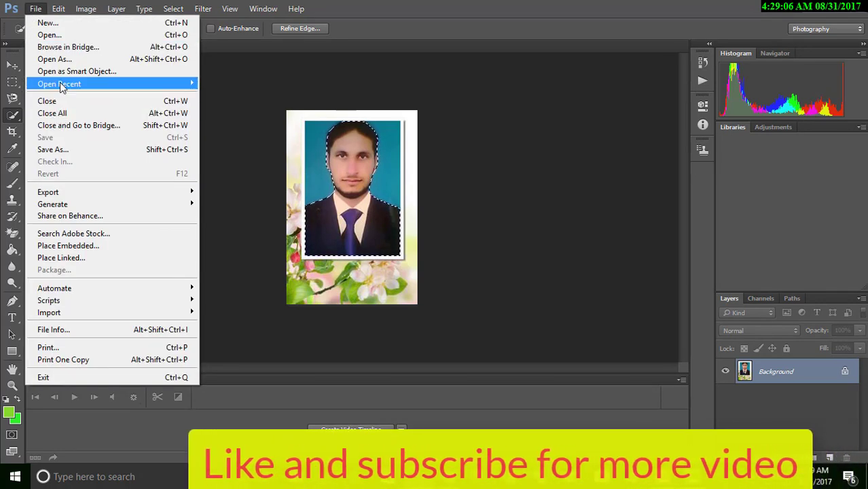
click(58, 8)
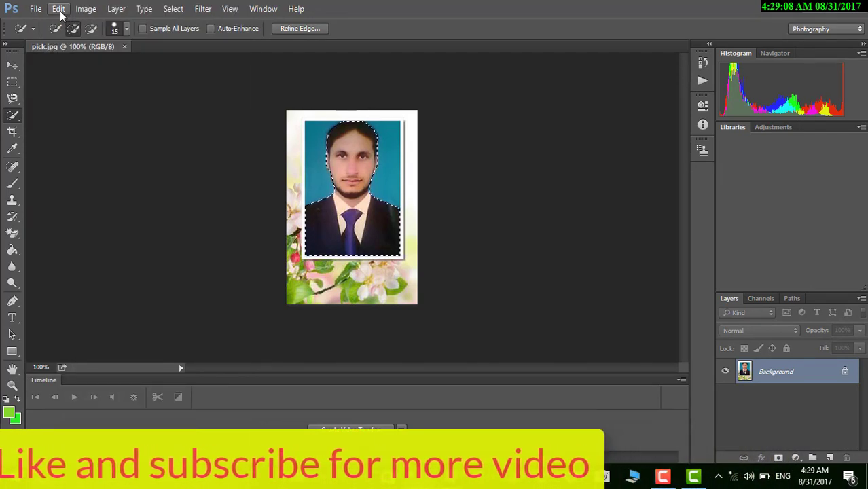
click(59, 9)
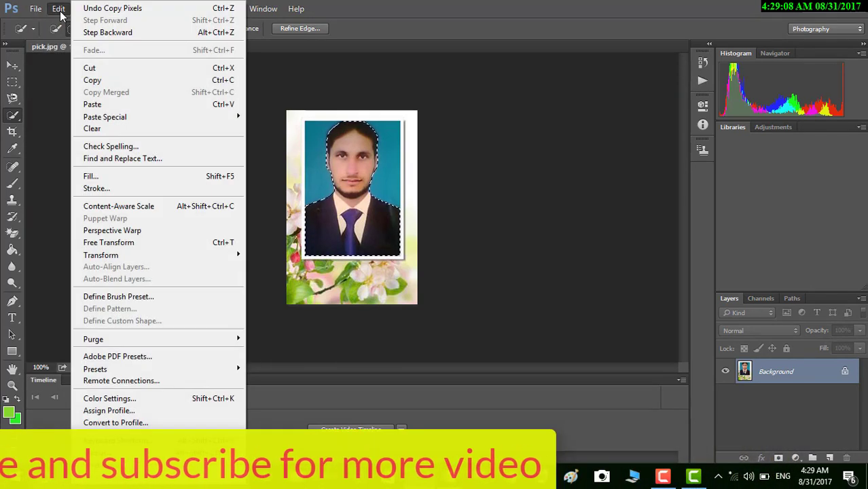
click(99, 81)
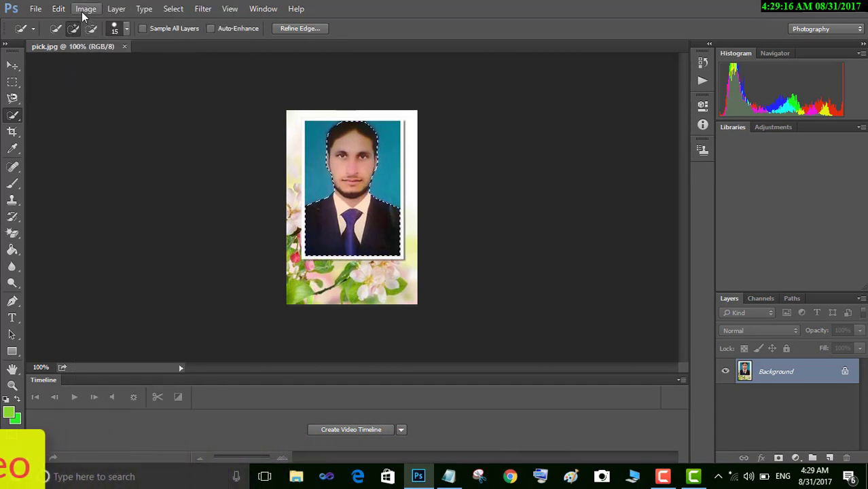
Start a new document and set its background contents to Transparent.
click(36, 9)
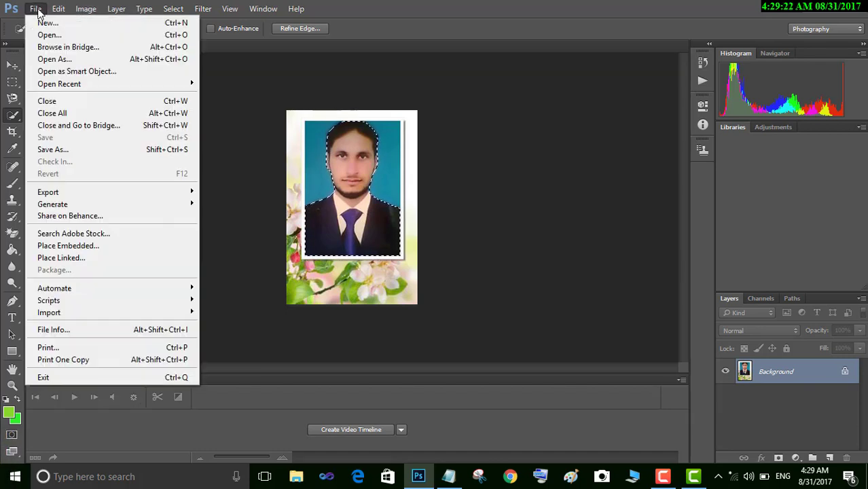
click(47, 23)
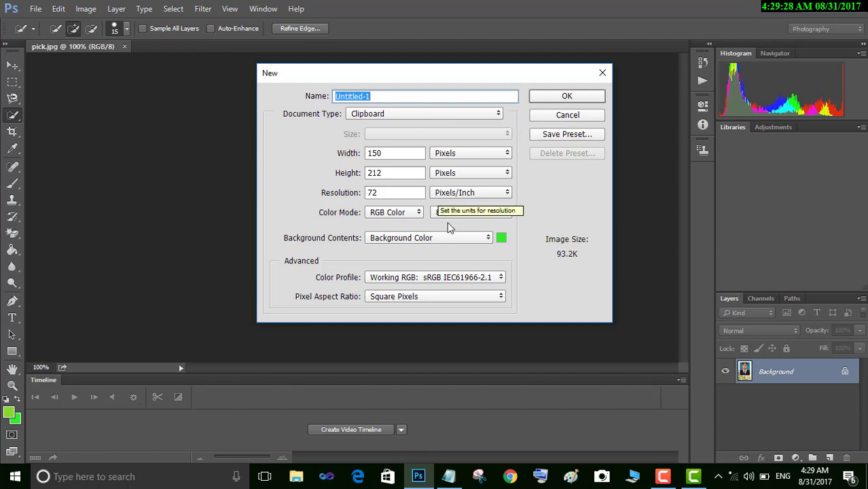
click(492, 241)
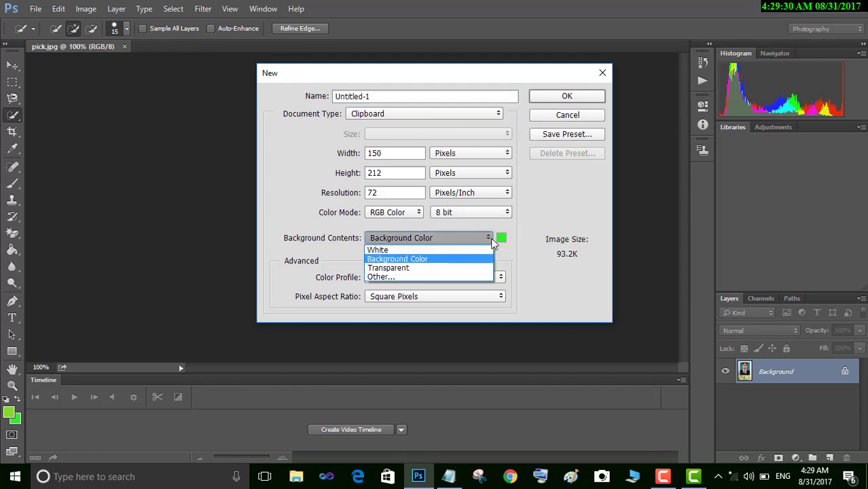
click(464, 268)
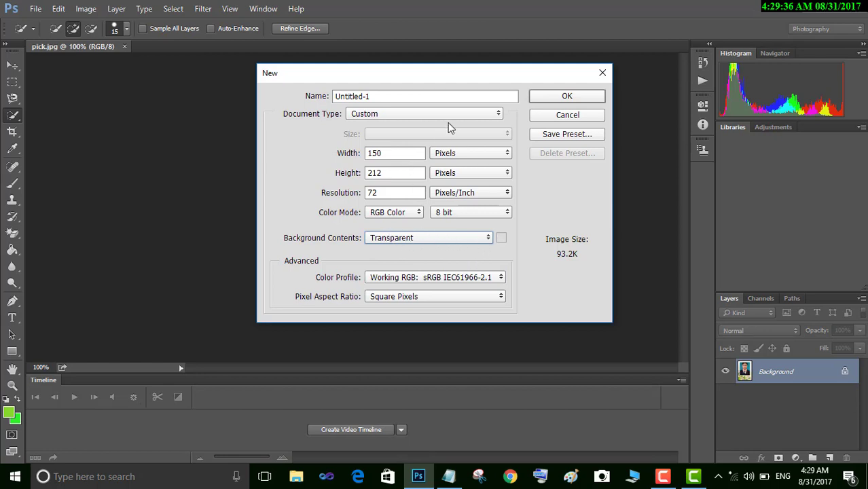
Name the new document pic and set its width to 1500 pixels.
click(411, 97)
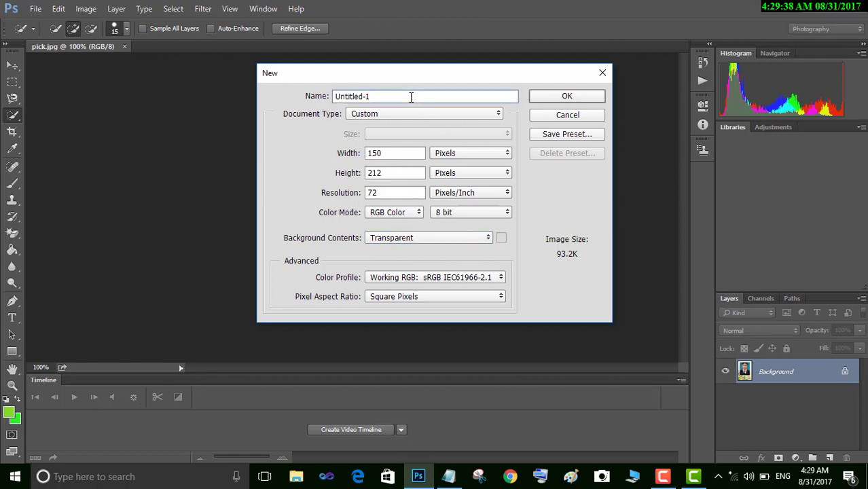
key(BackSpace)
key(BackSpace)
key(BackSpace)
key(BackSpace)
key(BackSpace)
key(BackSpace)
key(BackSpace)
key(BackSpace)
key(BackSpace)
key(BackSpace)
text(pi)
click(394, 156)
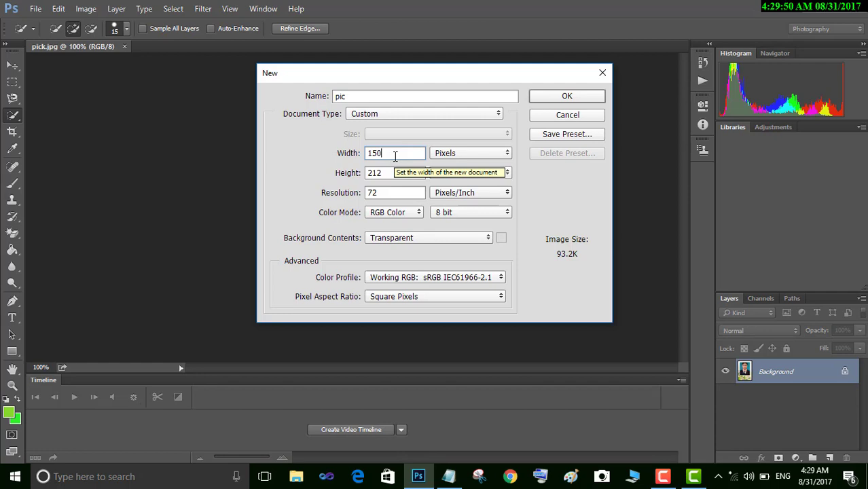
text(0)
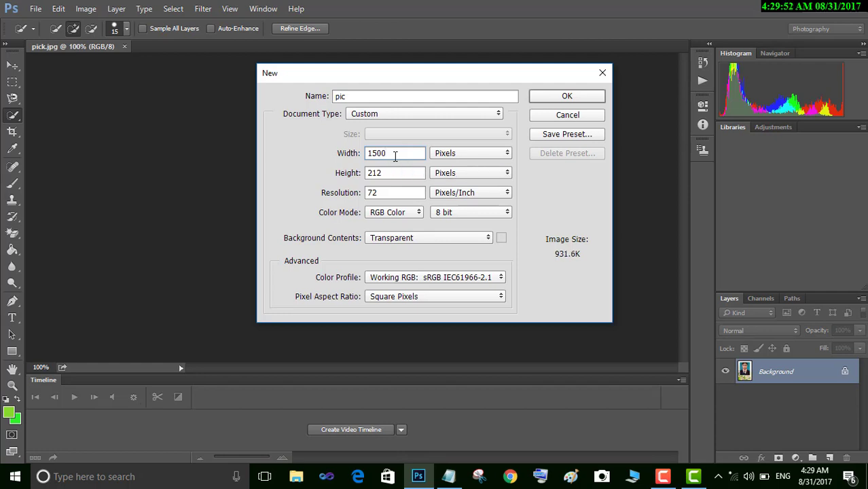
Set the new document's height to 2122 pixels and create the document.
click(392, 175)
text(2)
click(544, 99)
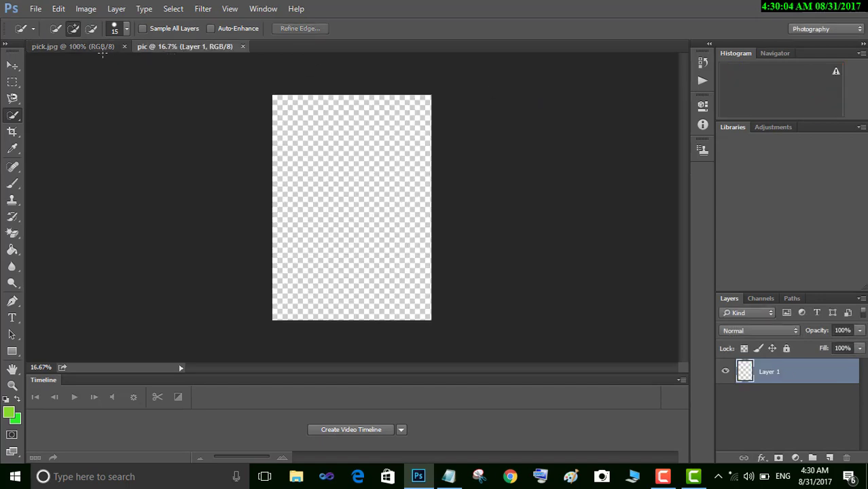
Paste the copied cutout of the man into the transparent pic document.
click(95, 49)
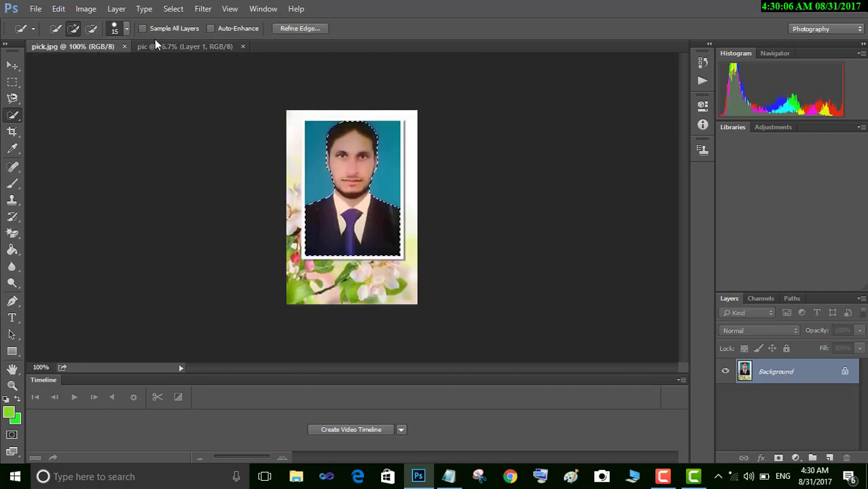
click(198, 52)
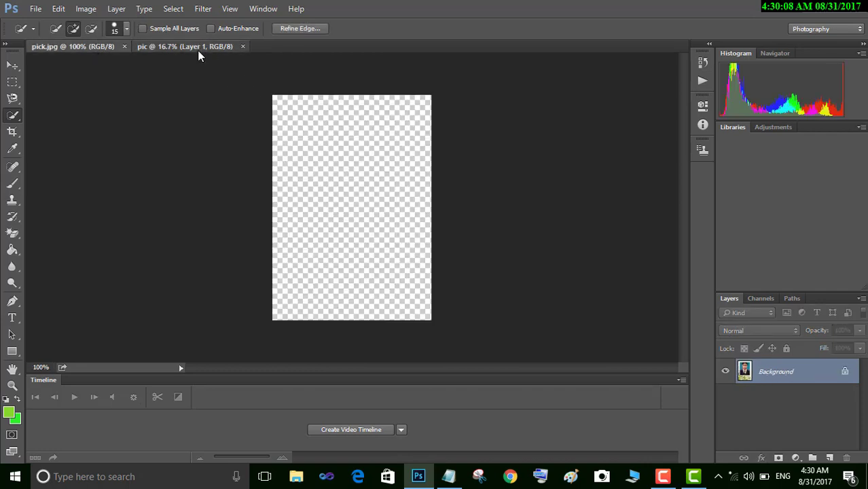
right_click(322, 139)
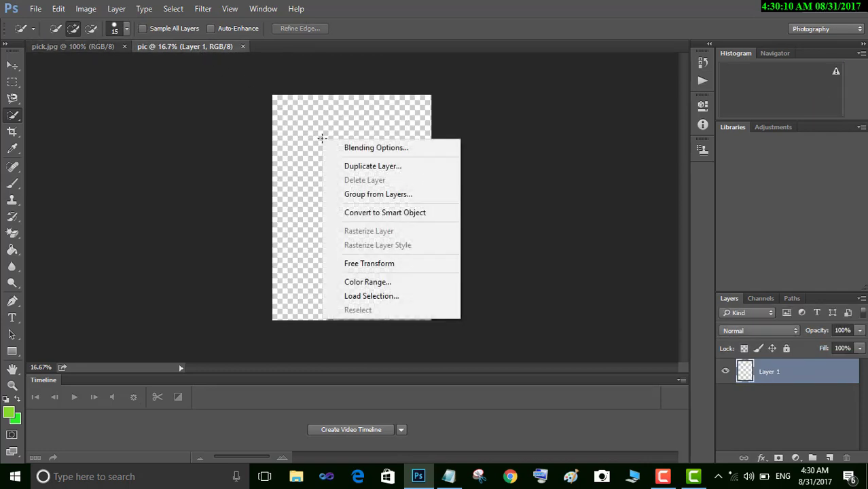
click(65, 16)
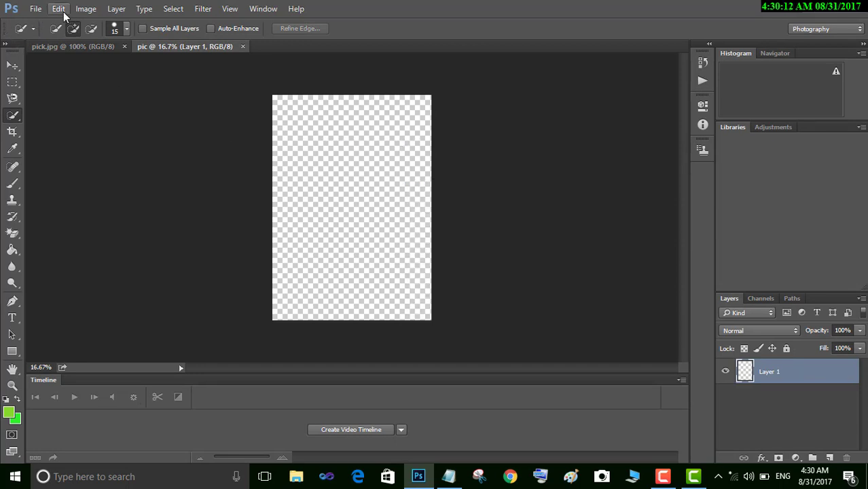
click(64, 14)
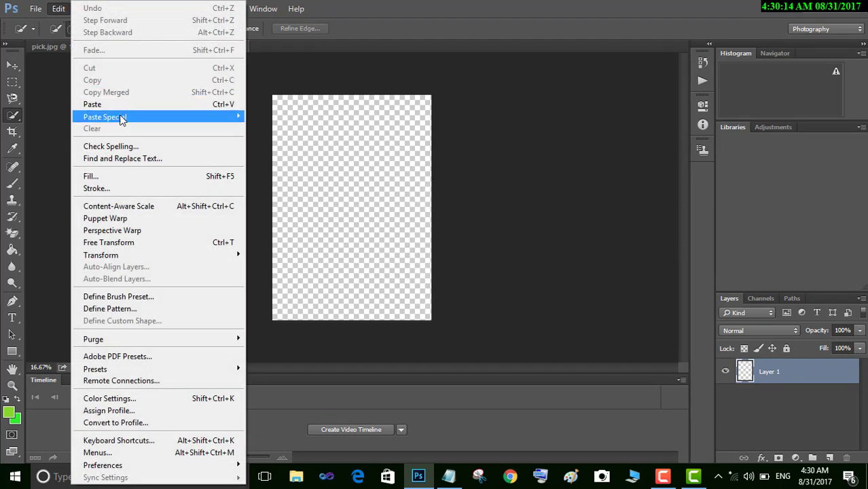
mouse_move(122, 122)
click(119, 106)
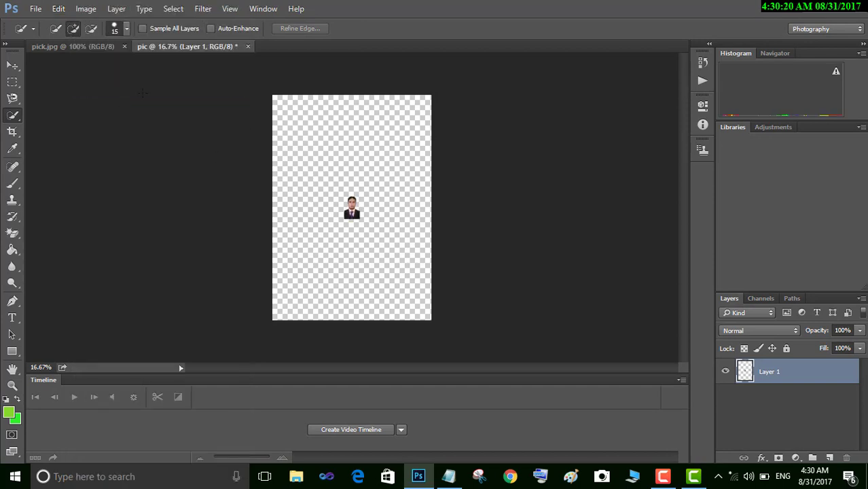
click(90, 48)
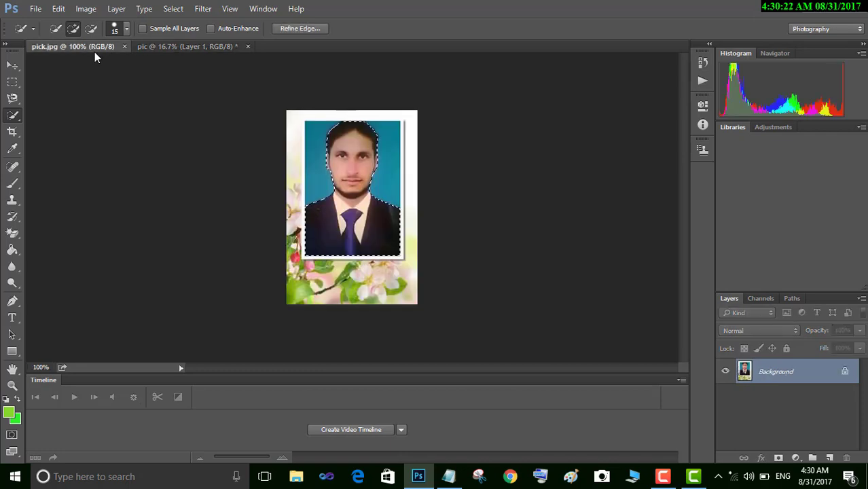
click(207, 49)
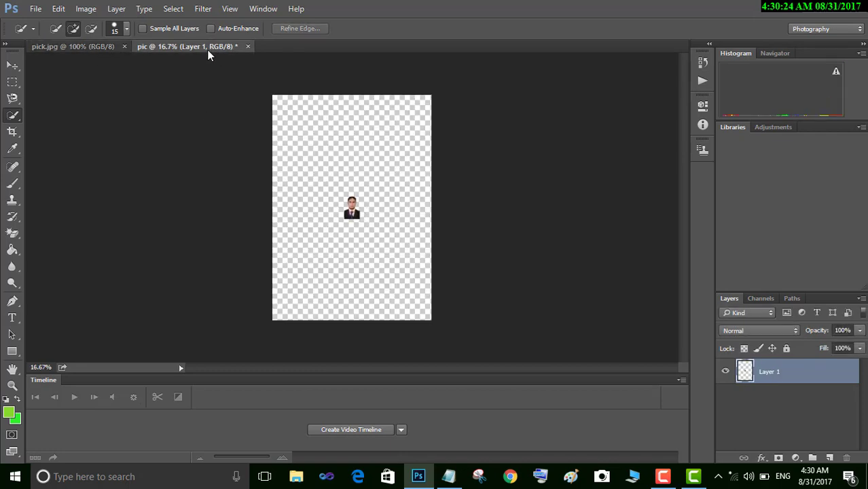